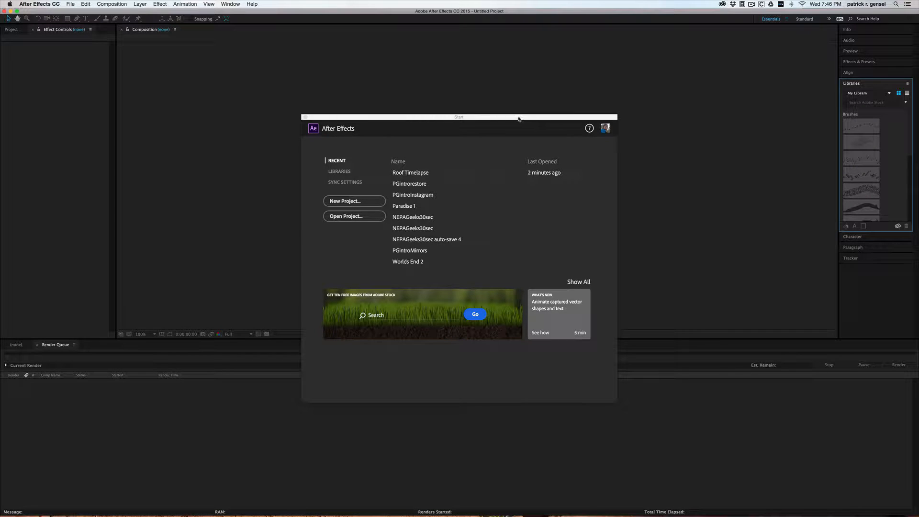
Create a new project and import G0024761.JPG through G0025270.JPG from the Time Lapse 2 folder as a single JPEG sequence.
left_click(357, 205)
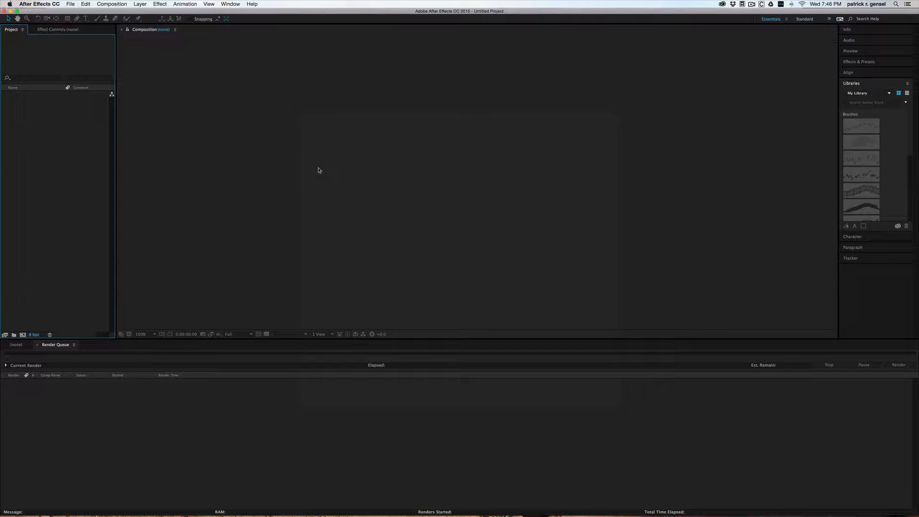
left_click(70, 3)
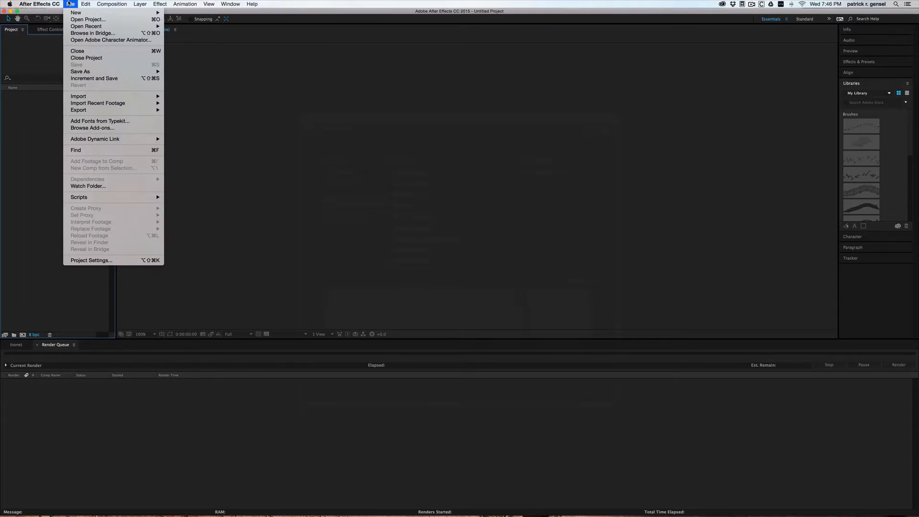
mouse_move(122, 98)
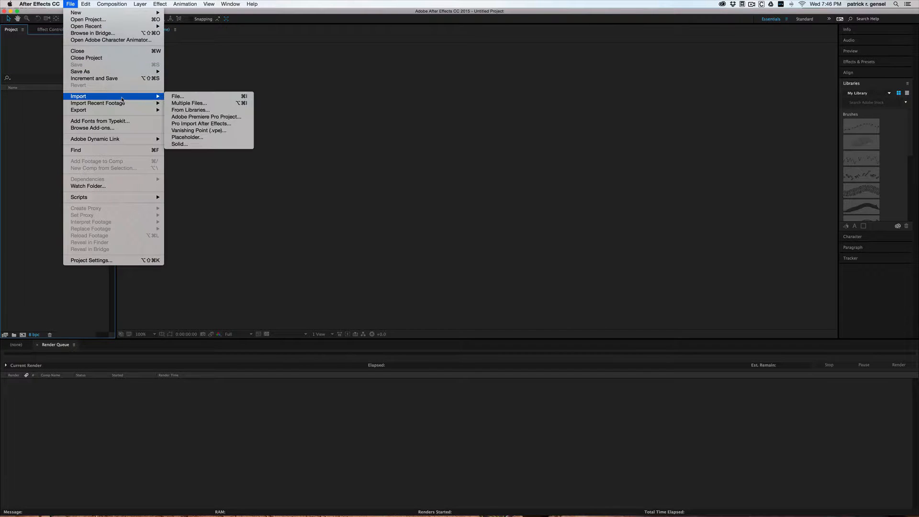
left_click(207, 96)
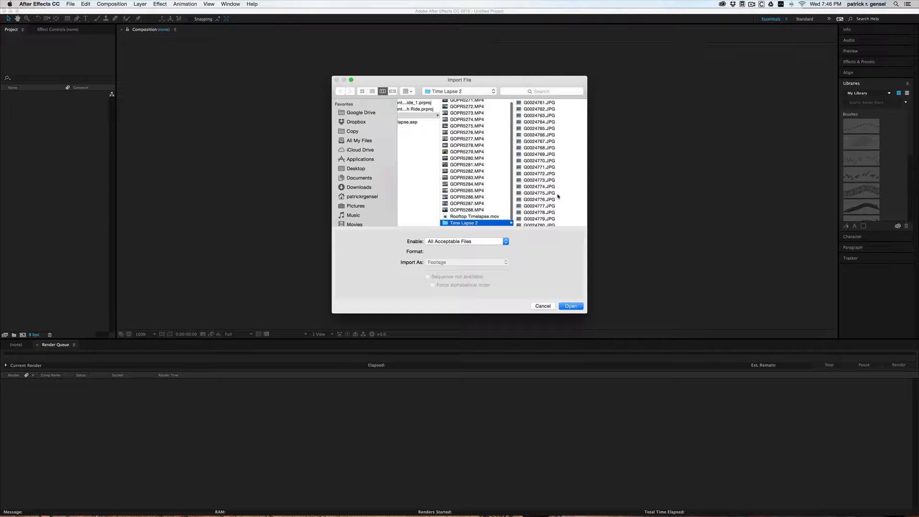
left_click(548, 104)
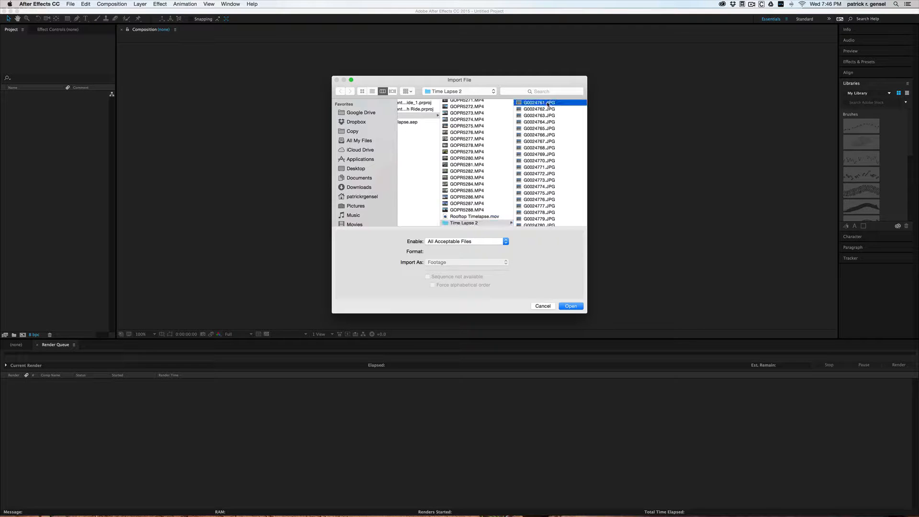
scroll(493, 148, "down", 10)
scroll(493, 148, "down", 15)
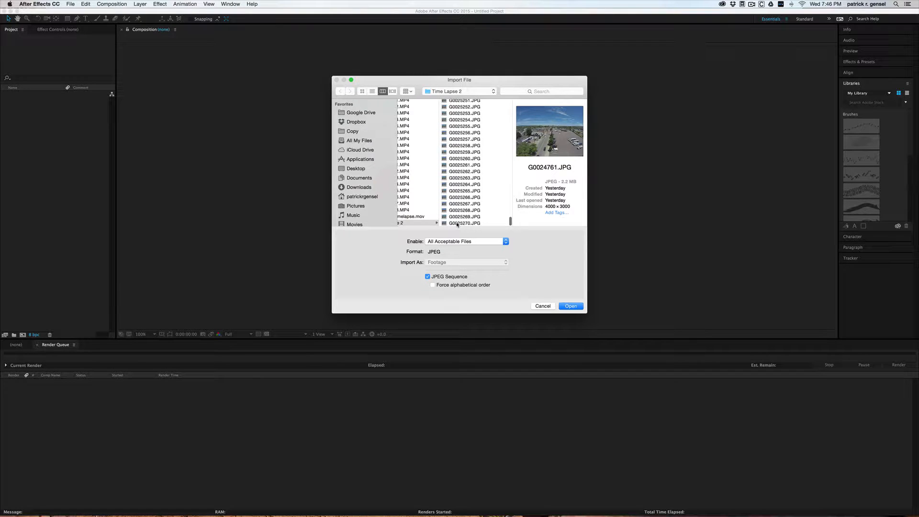
left_click(457, 223, "shift")
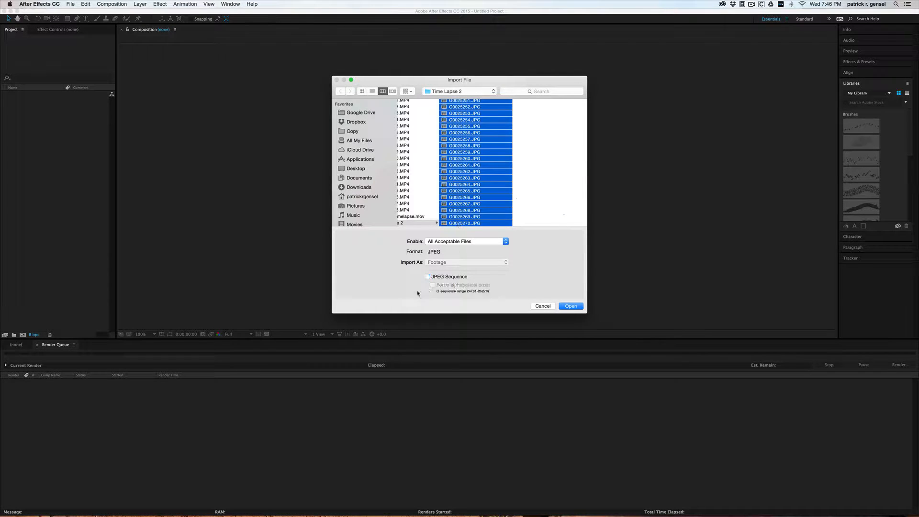
left_click(428, 277)
left_click(572, 309)
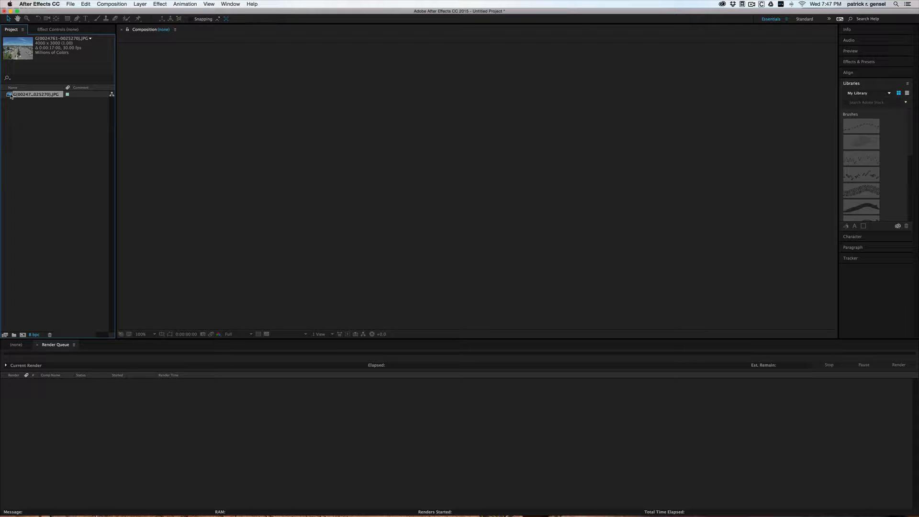
Place the imported JPEG sequence in the empty timeline to create a new composition from it.
left_click_drag(9, 94, 221, 450)
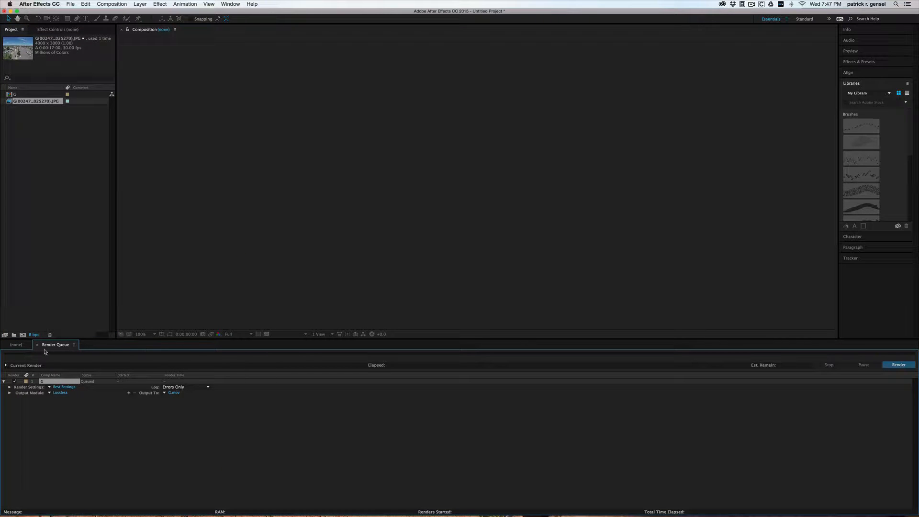
left_click(19, 346)
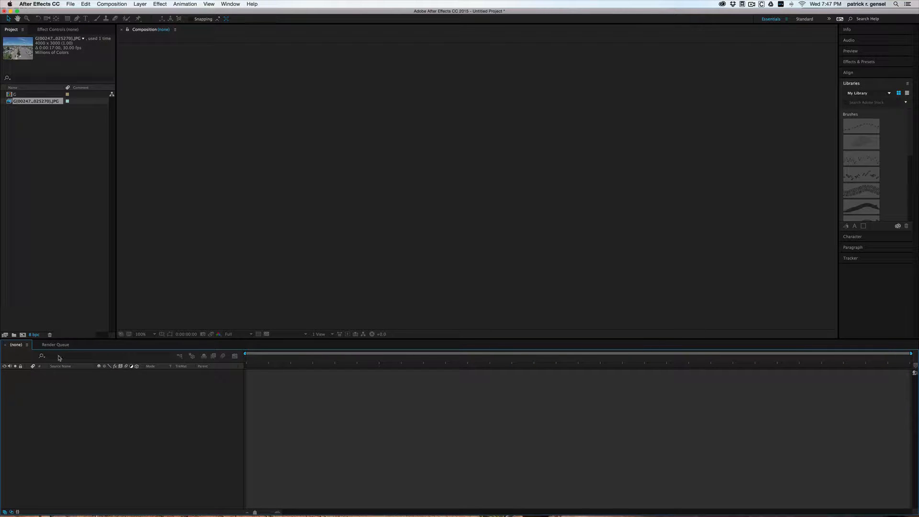
left_click(12, 104)
left_click_drag(12, 104, 316, 406)
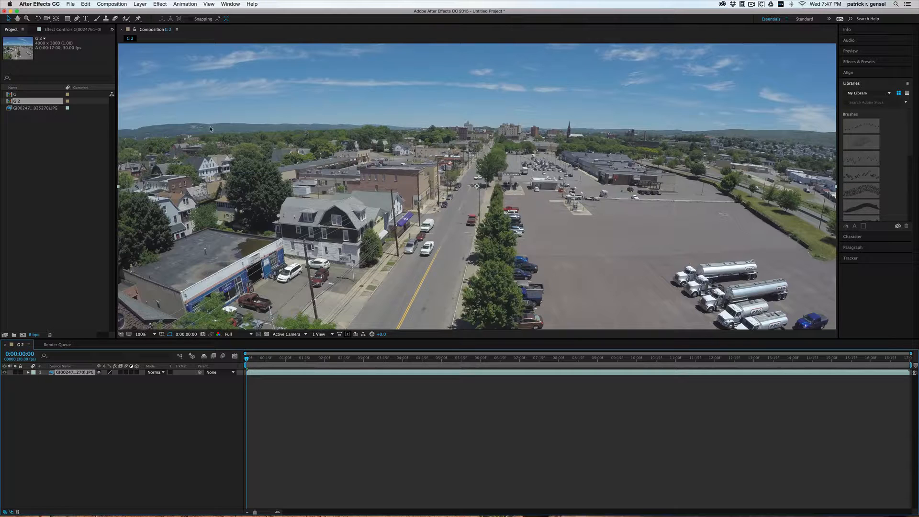
Change the composition settings to the HDTV 1080 29.97 preset.
left_click(109, 5)
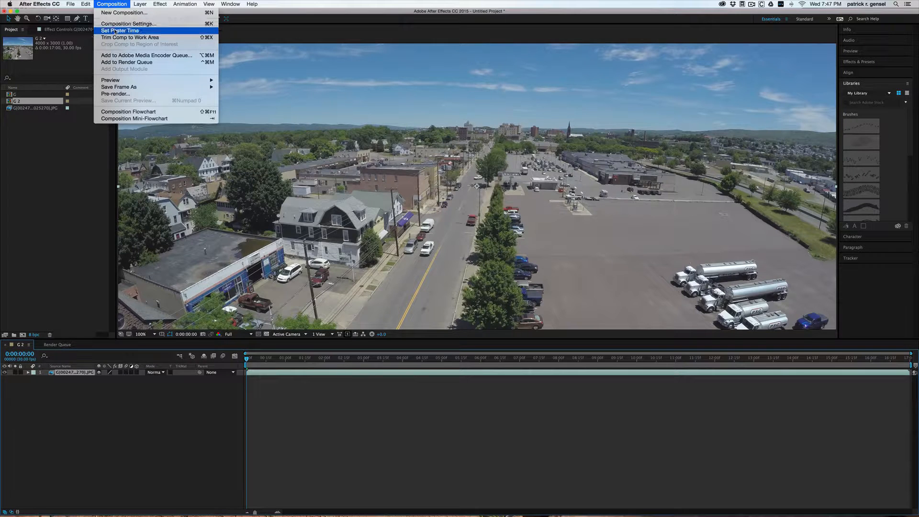
left_click(118, 25)
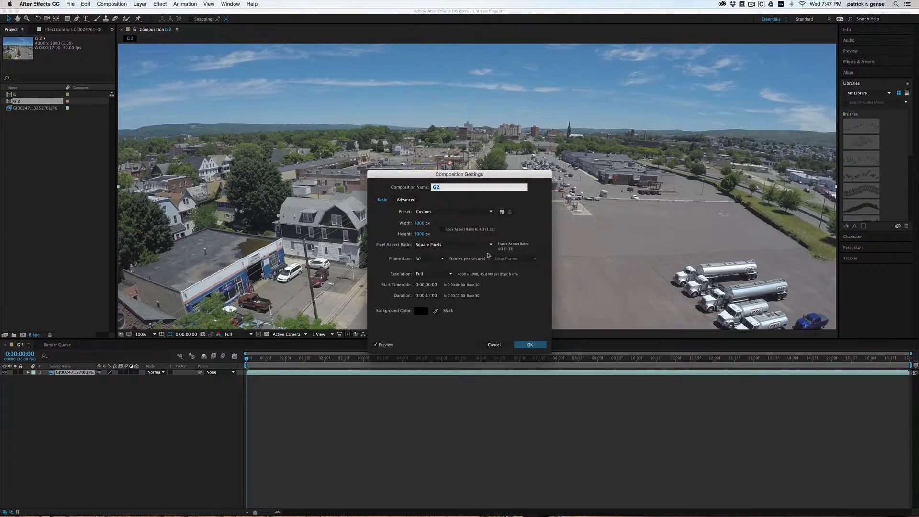
left_click(449, 213)
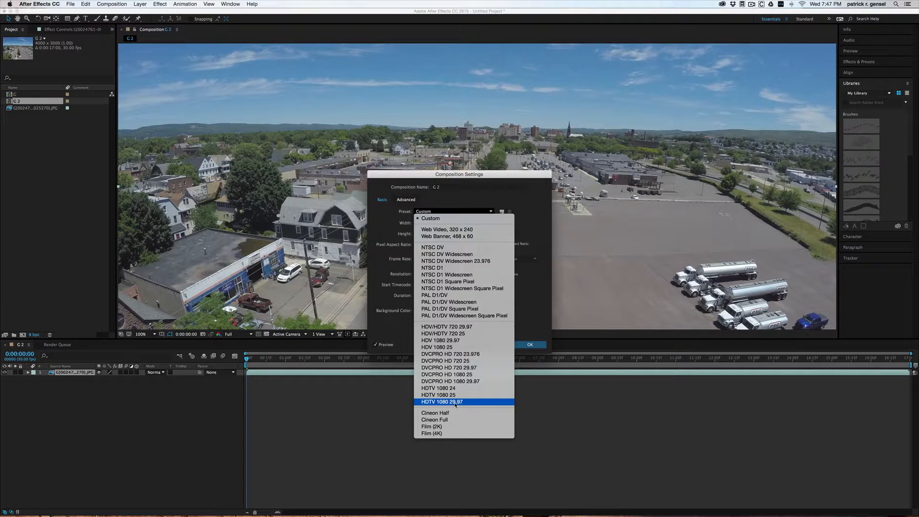
left_click(455, 404)
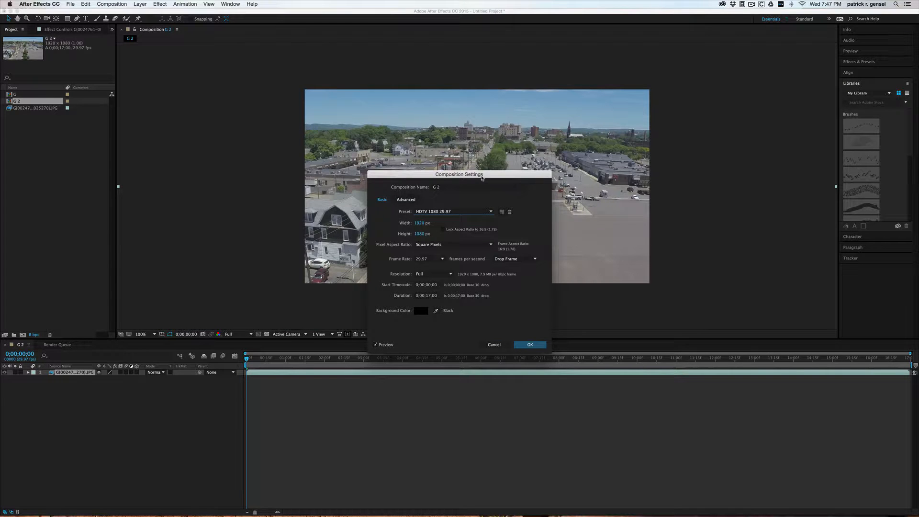
left_click(530, 345)
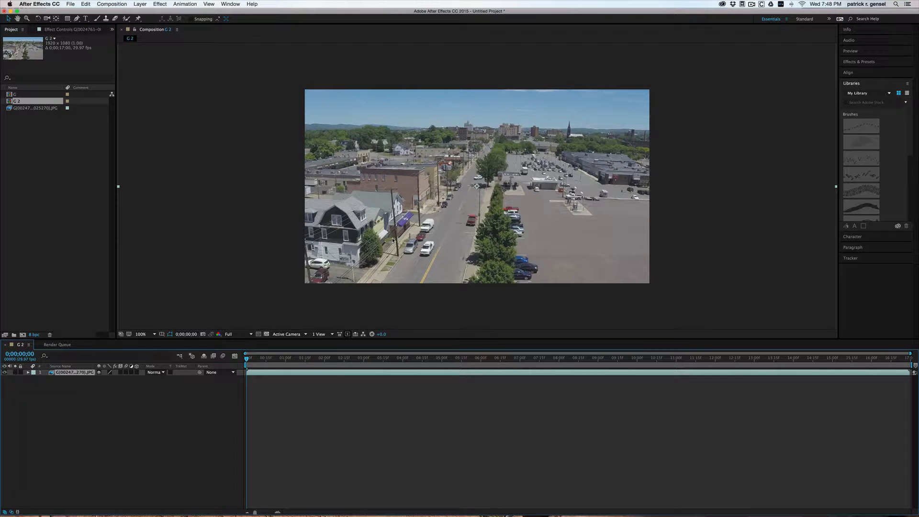
Scale the image sequence layer down to 48% so its full width fits the composition frame.
left_click(192, 356)
left_click(28, 373)
left_click(34, 379)
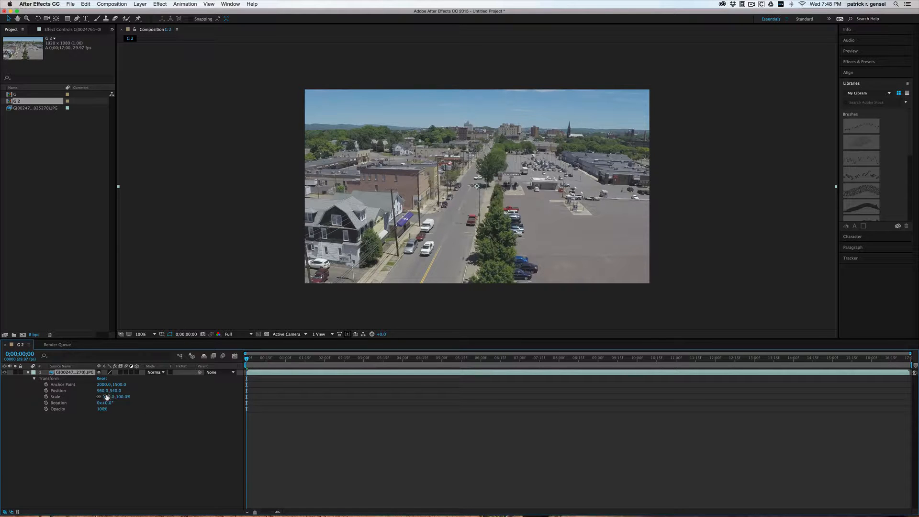
left_click_drag(107, 396, 88, 396)
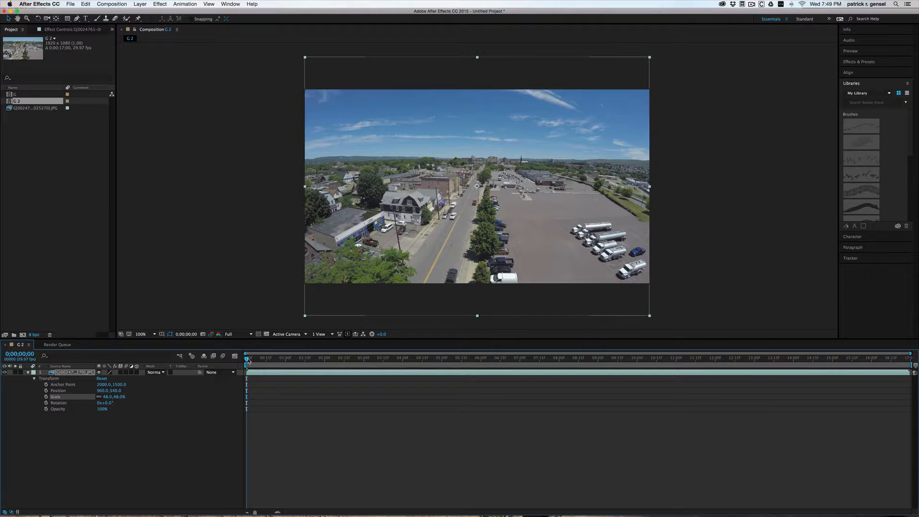
mouse_move(247, 359)
left_mouse_down()
mouse_move(481, 360)
mouse_move(244, 360)
left_mouse_up()
Apply the Brightness & Contrast color correction effect to the image sequence layer.
right_click(74, 374)
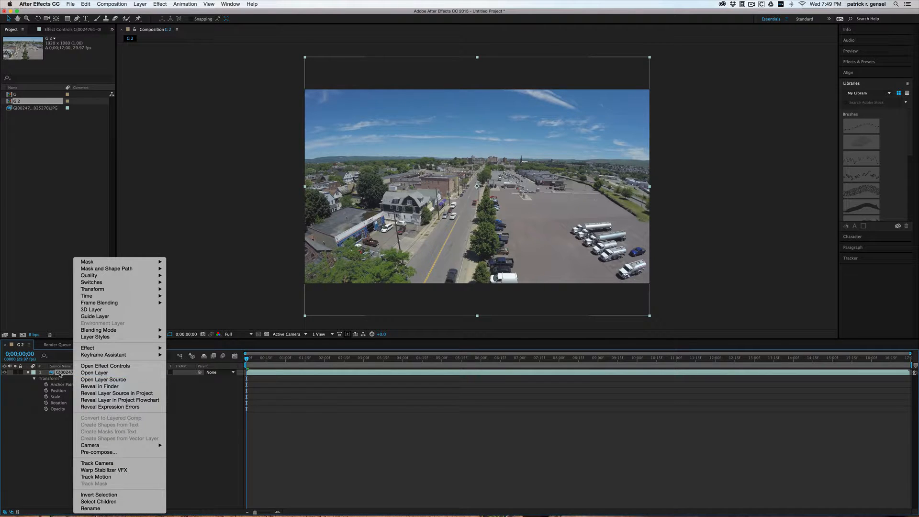
mouse_move(109, 347)
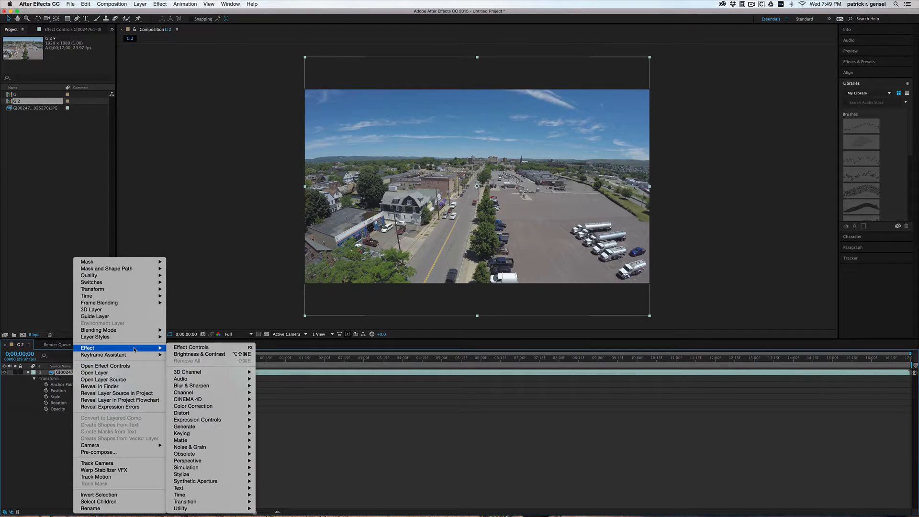
mouse_move(199, 408)
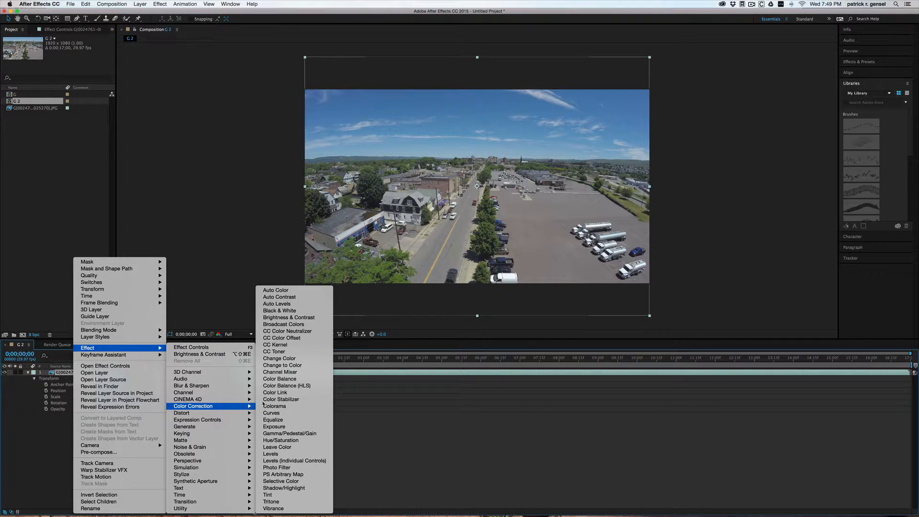
left_click(289, 318)
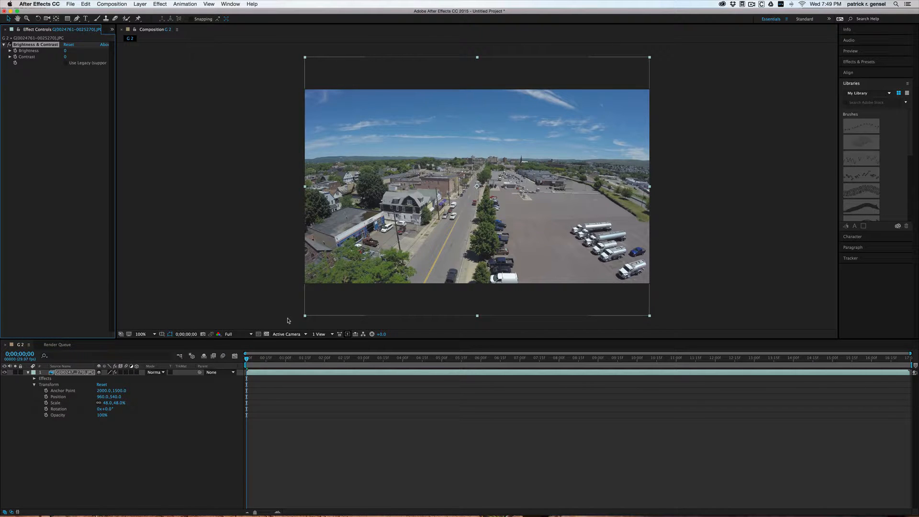
Set the Brightness & Contrast effect to a contrast of 20 and a brightness of -5.
left_click(35, 379)
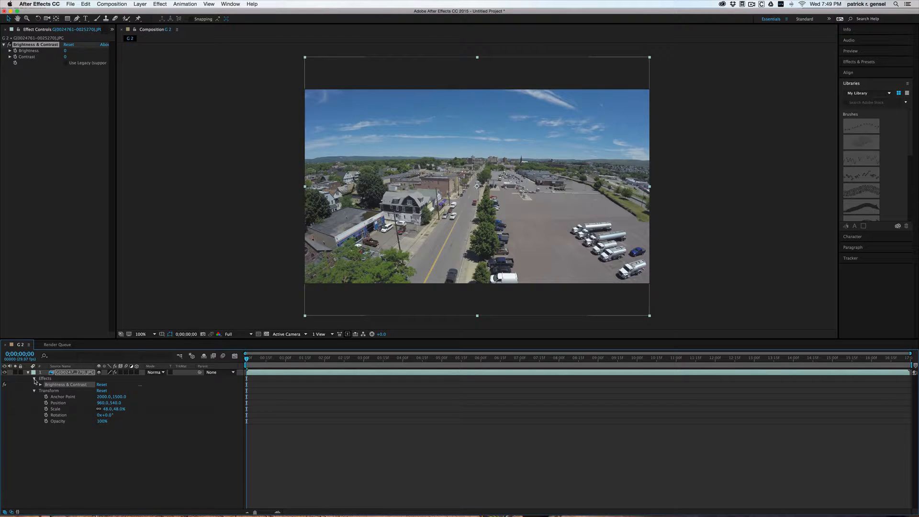
left_click(41, 384)
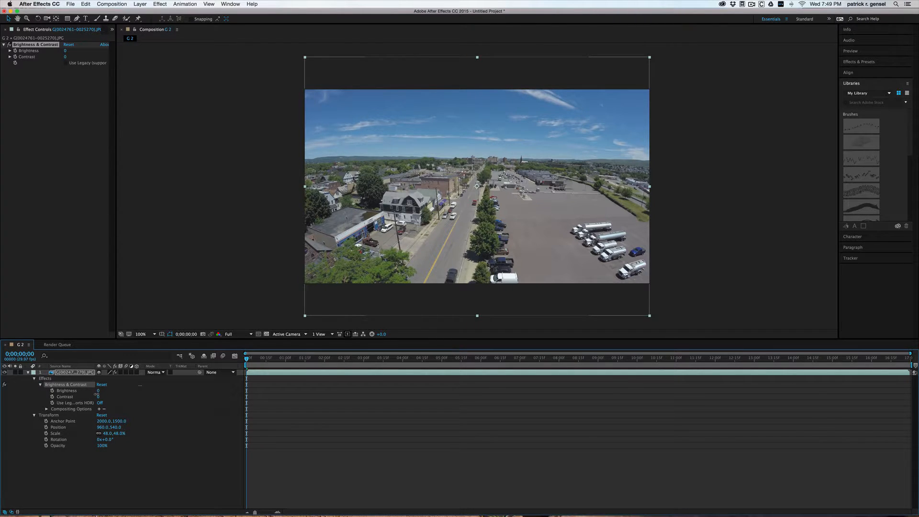
left_click_drag(97, 397, 103, 393)
left_click_drag(98, 391, 89, 390)
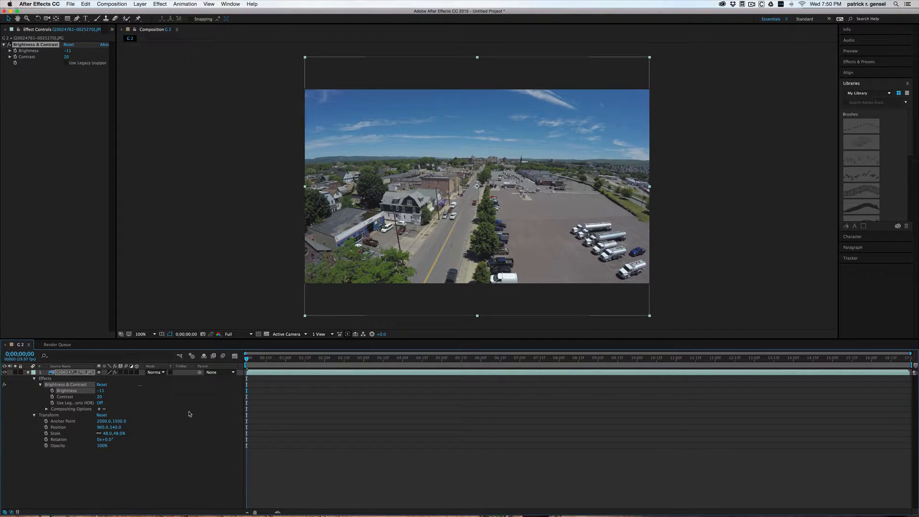
left_click_drag(99, 390, 105, 388)
Add a Sharpen effect to the image sequence layer with a sharpen amount of 13.
right_click(68, 372)
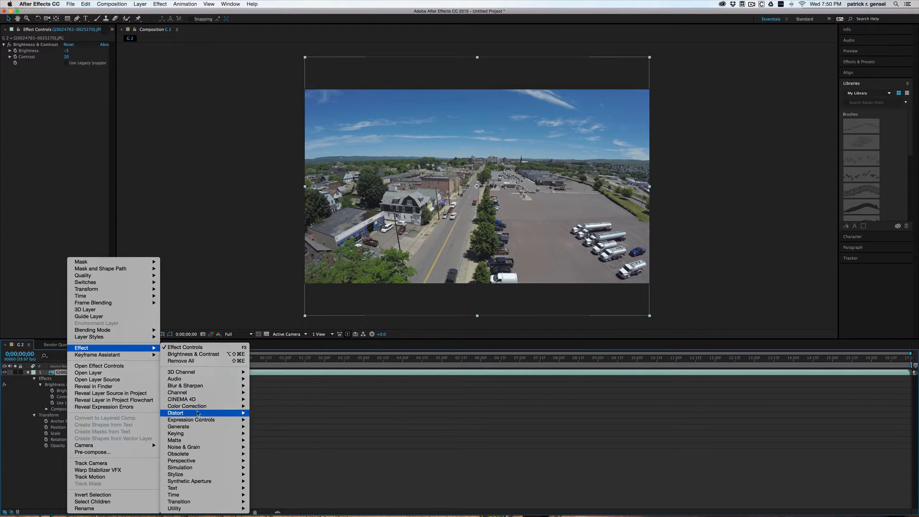
mouse_move(201, 386)
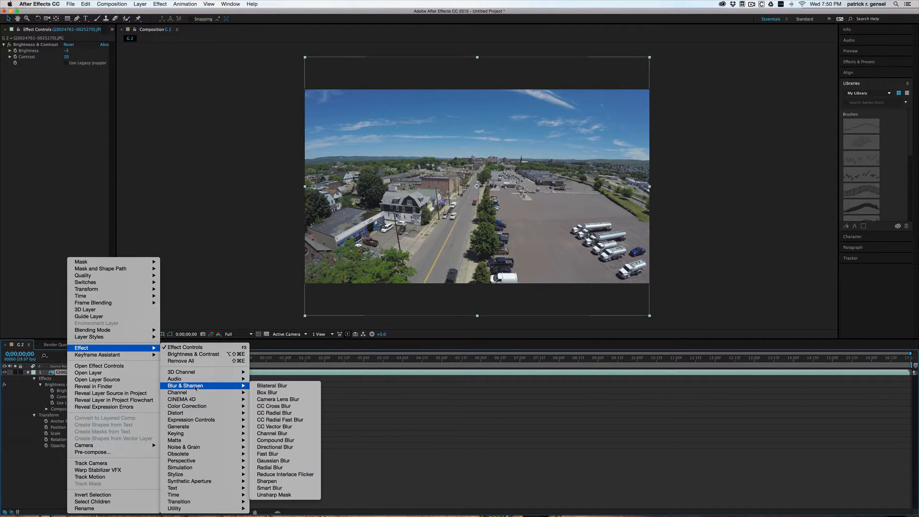
left_click(276, 480)
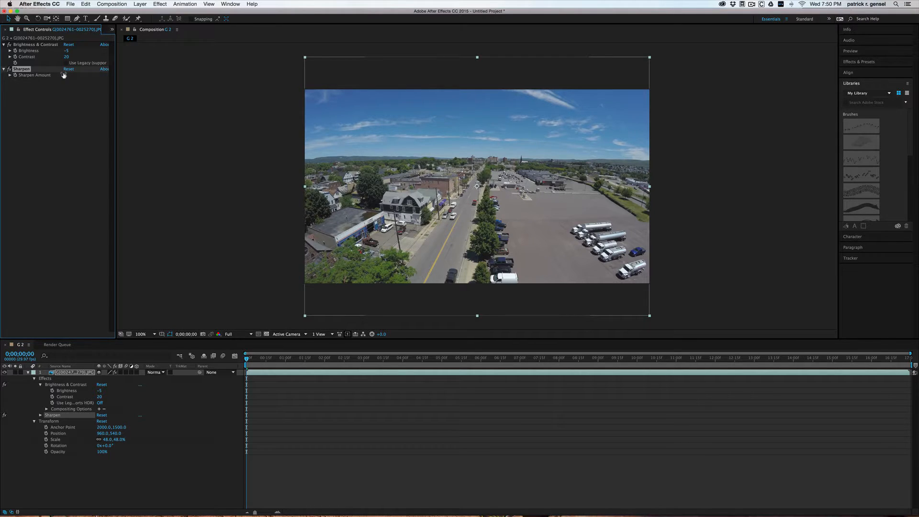
left_click_drag(63, 75, 66, 74)
Adjust the layer's brightness to -8 and contrast to 25, preview the time-lapse, and return to the first frame.
left_click_drag(99, 389, 100, 391)
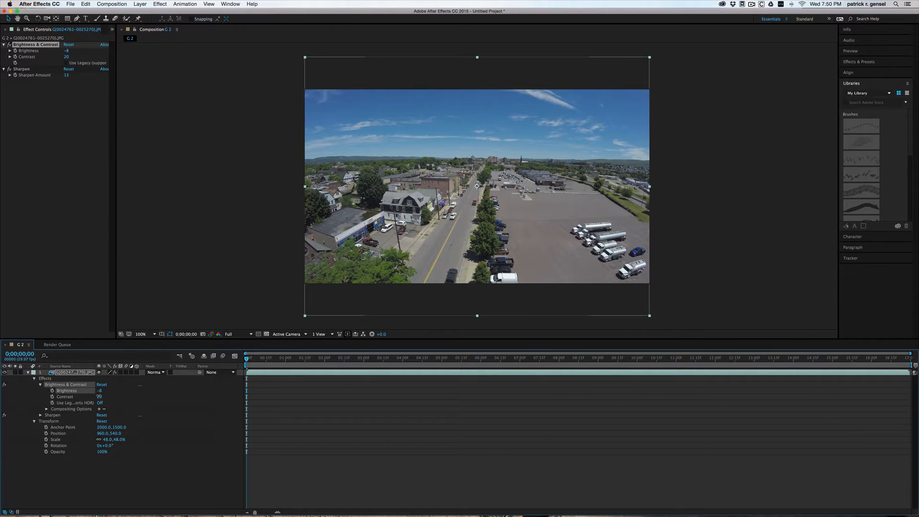
left_click(99, 396)
left_click(106, 401)
left_click_drag(98, 396, 102, 399)
key("space")
left_click_drag(331, 358, 245, 352)
Animate a slow zoom with Scale keyframes from 48% at the start to 100% at 0;00;16;29, and return to the start.
left_click(34, 378)
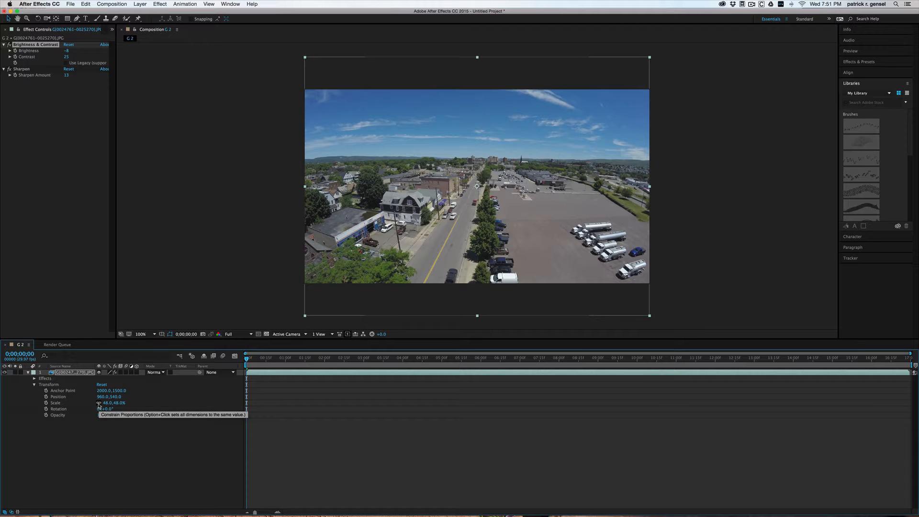
left_click(46, 402)
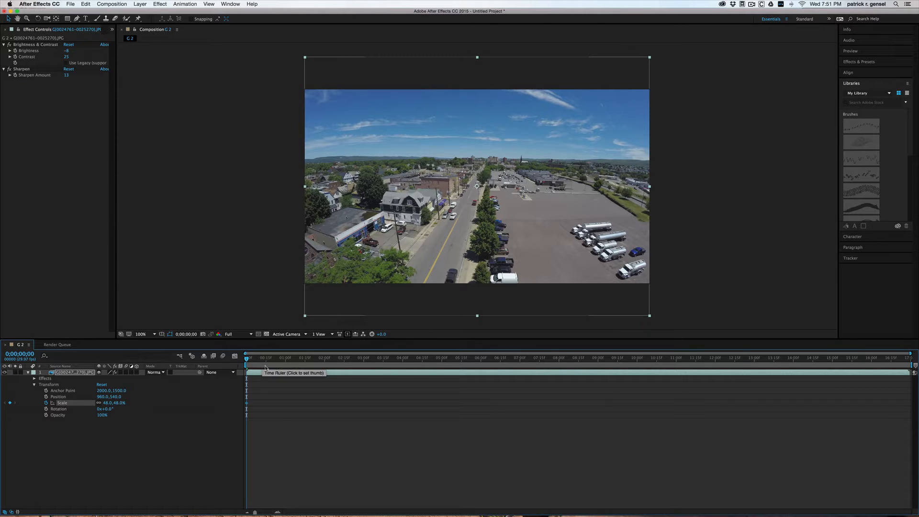
left_click_drag(246, 360, 910, 358)
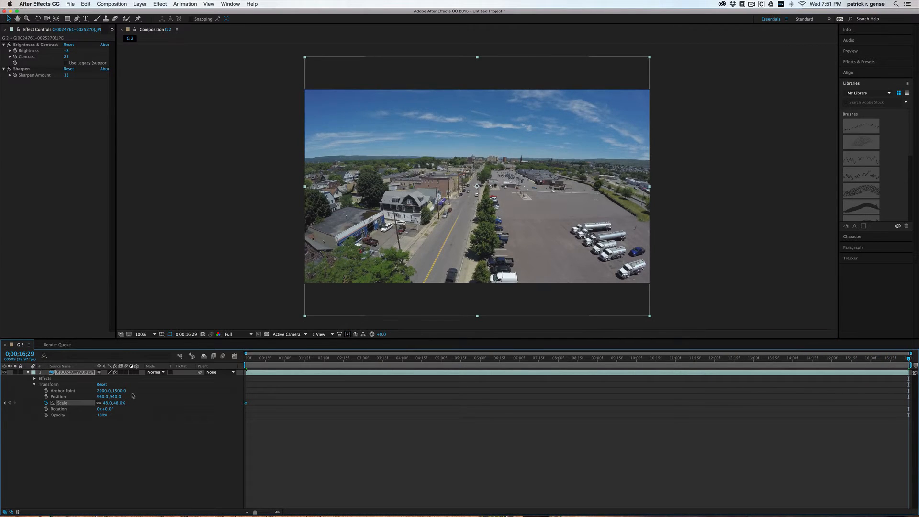
left_click_drag(105, 402, 124, 401)
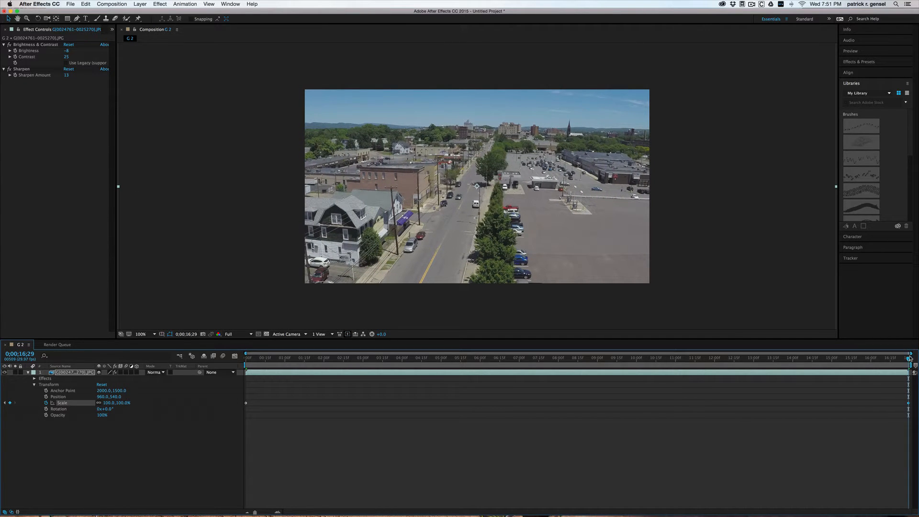
left_click_drag(910, 358, 248, 366)
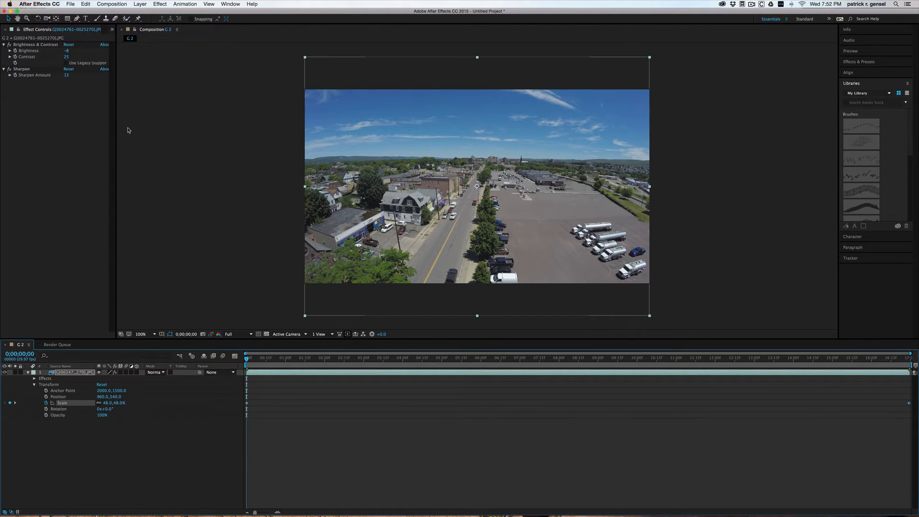
Add the G 2 composition to the render queue and check its output file name and destination.
left_click(122, 3)
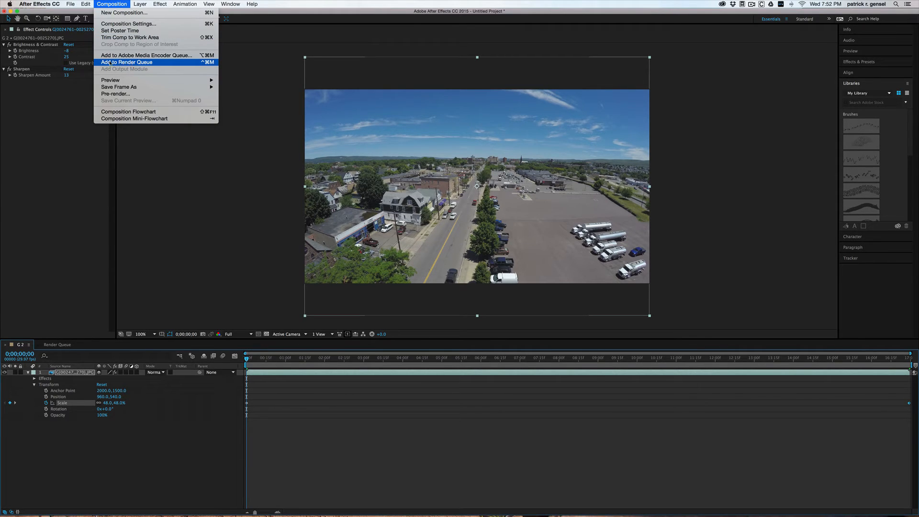
left_click(126, 62)
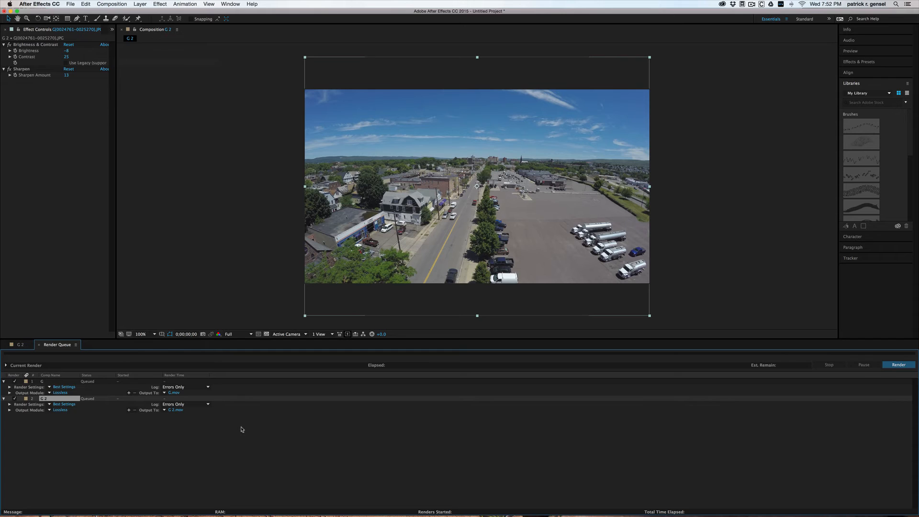
left_click(175, 410)
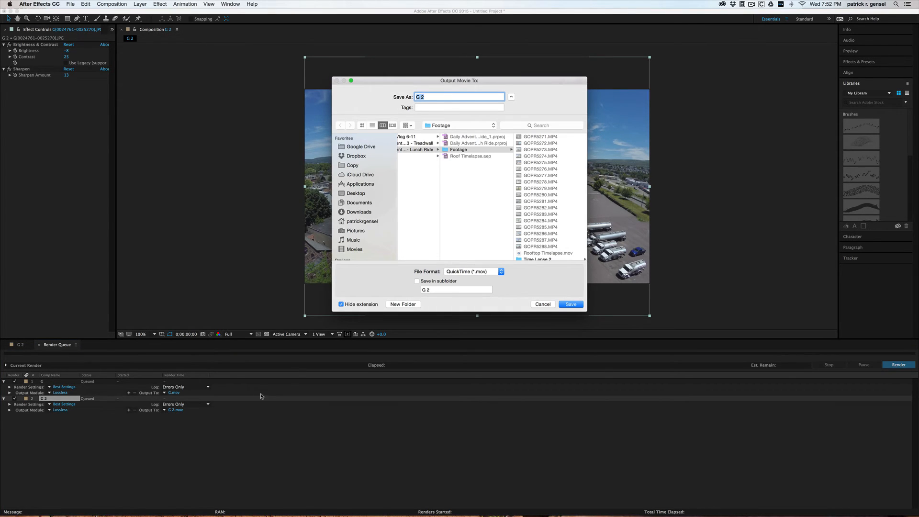
left_click(542, 304)
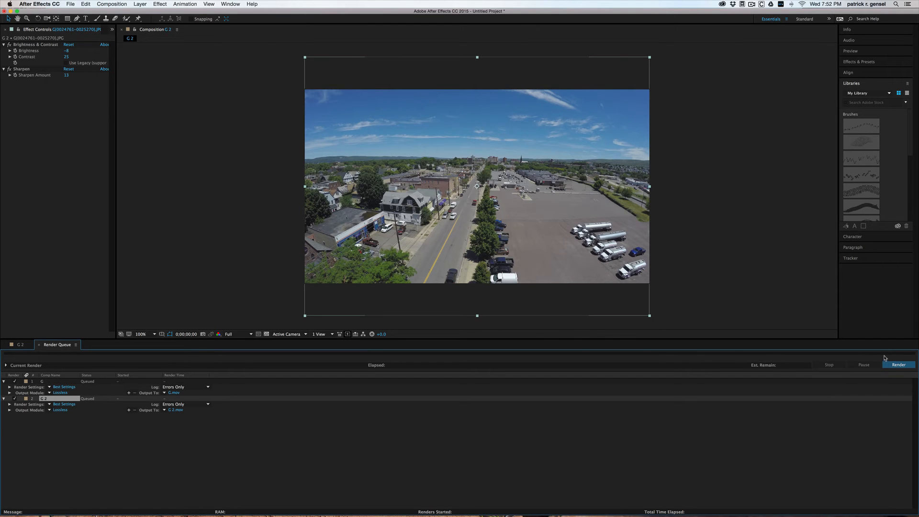